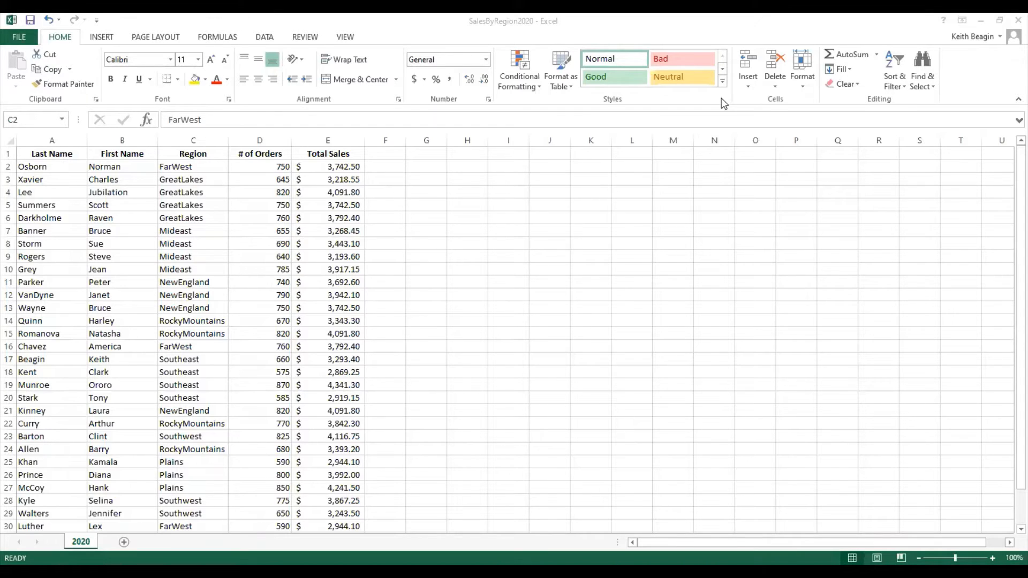
Step: Examine the entries in the Last Name and First Name columns across the first few data rows
click(281, 167)
drag(36, 170, 114, 170)
click(113, 184)
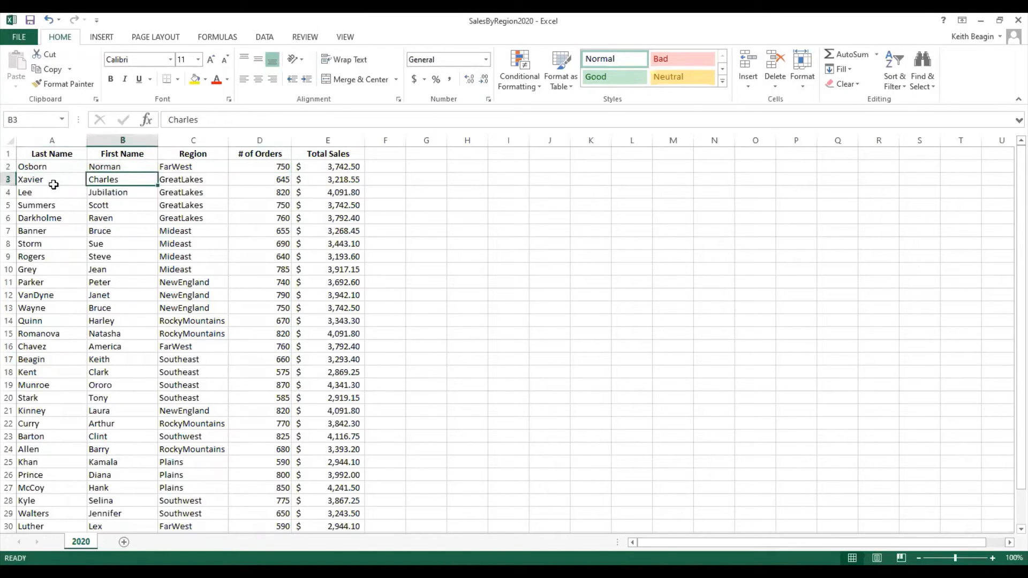
key(Up)
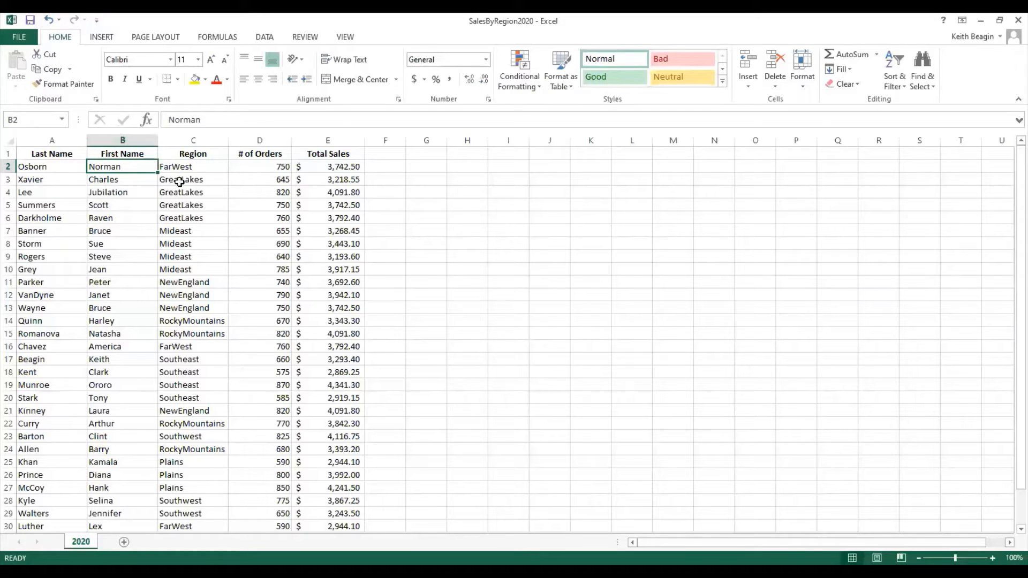
click(41, 167)
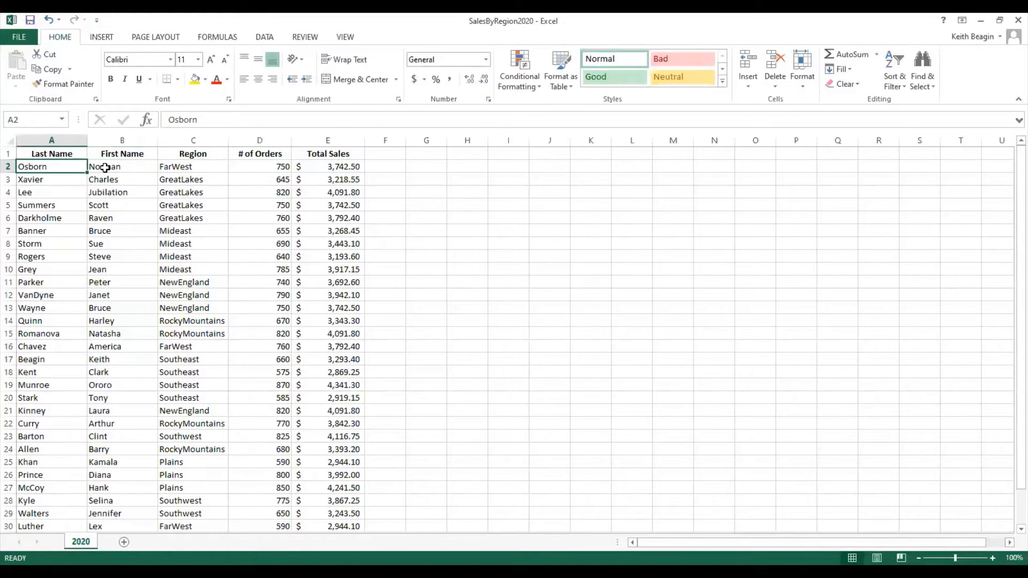
click(105, 167)
click(46, 170)
click(118, 163)
click(59, 167)
click(111, 167)
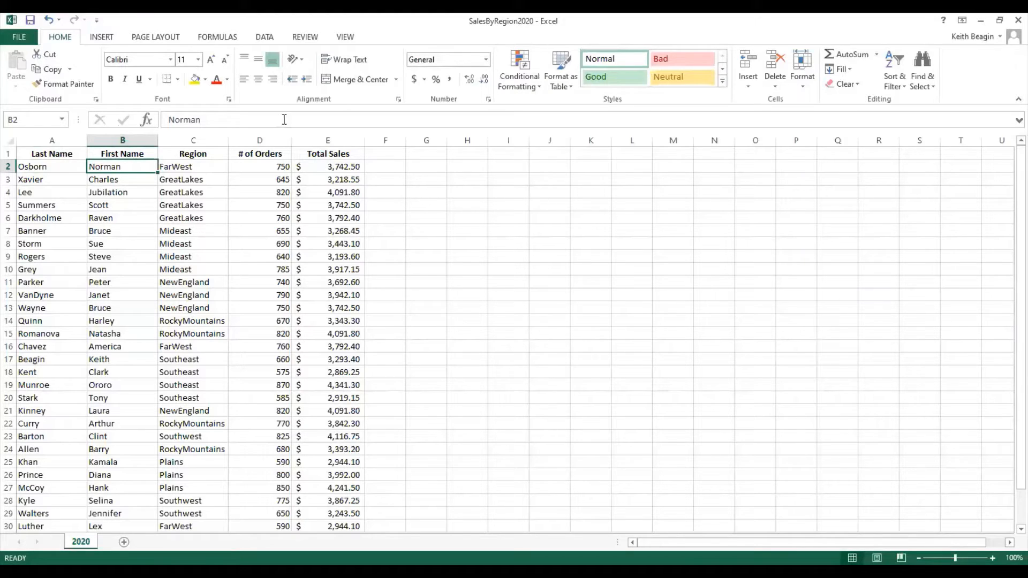
click(58, 171)
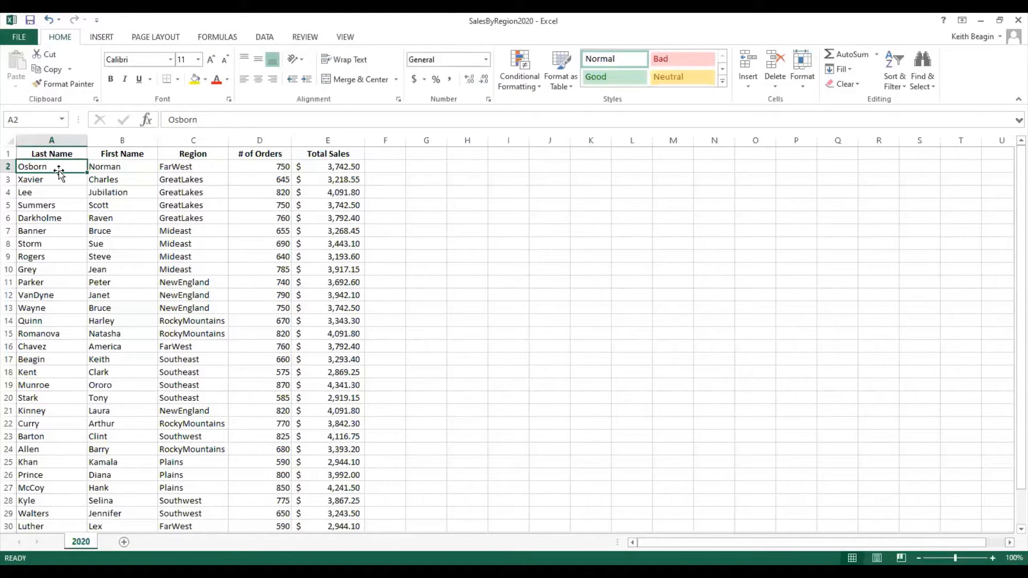
click(114, 169)
click(73, 172)
click(127, 167)
click(75, 168)
click(115, 169)
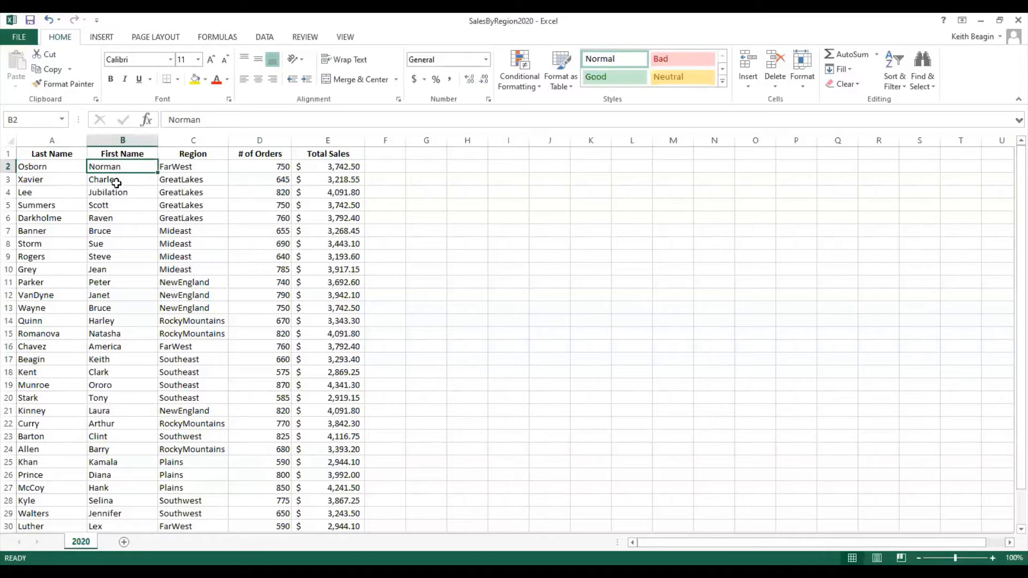
click(117, 183)
click(123, 193)
click(115, 179)
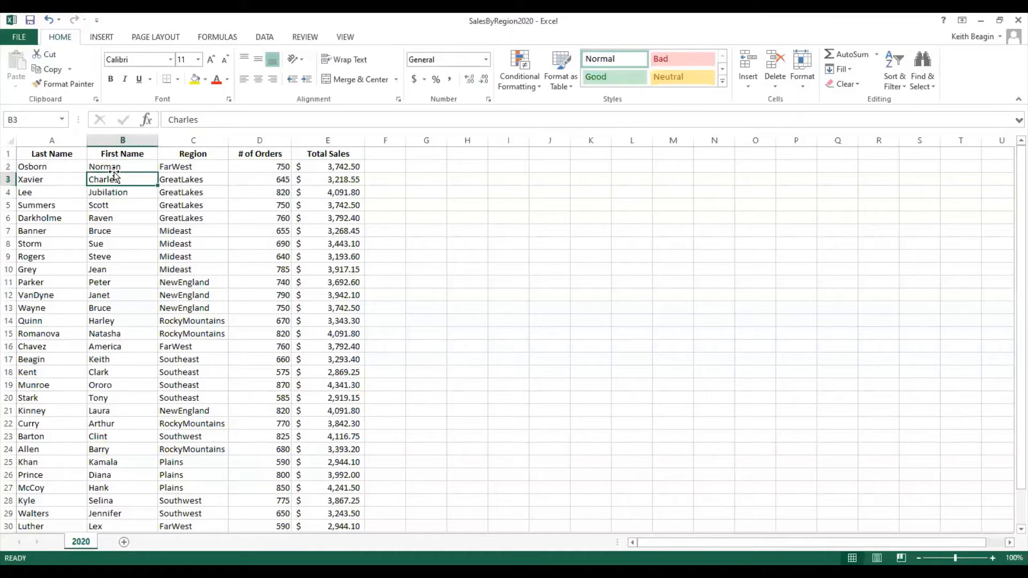
click(117, 167)
click(111, 179)
click(119, 166)
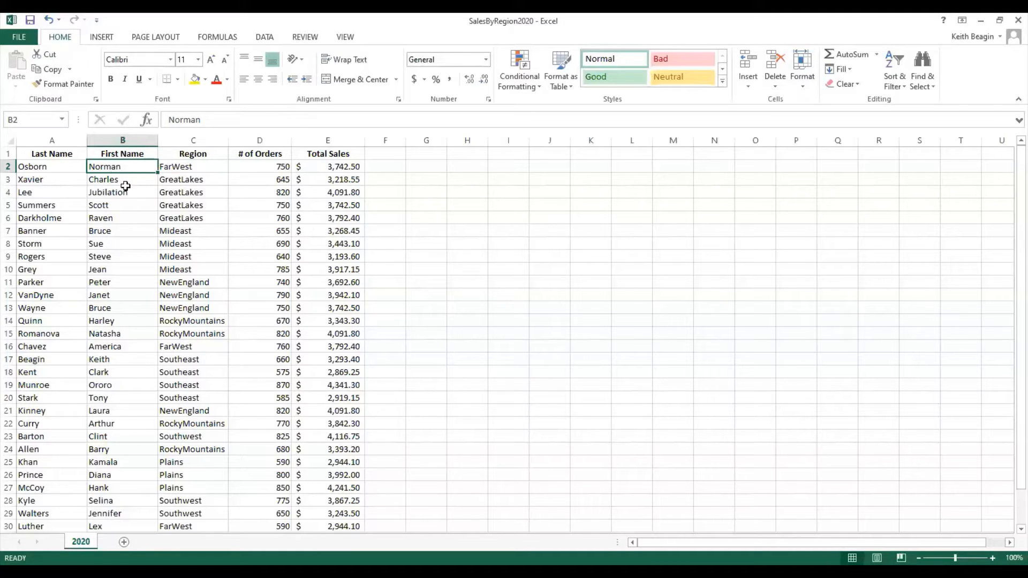
click(124, 181)
click(124, 192)
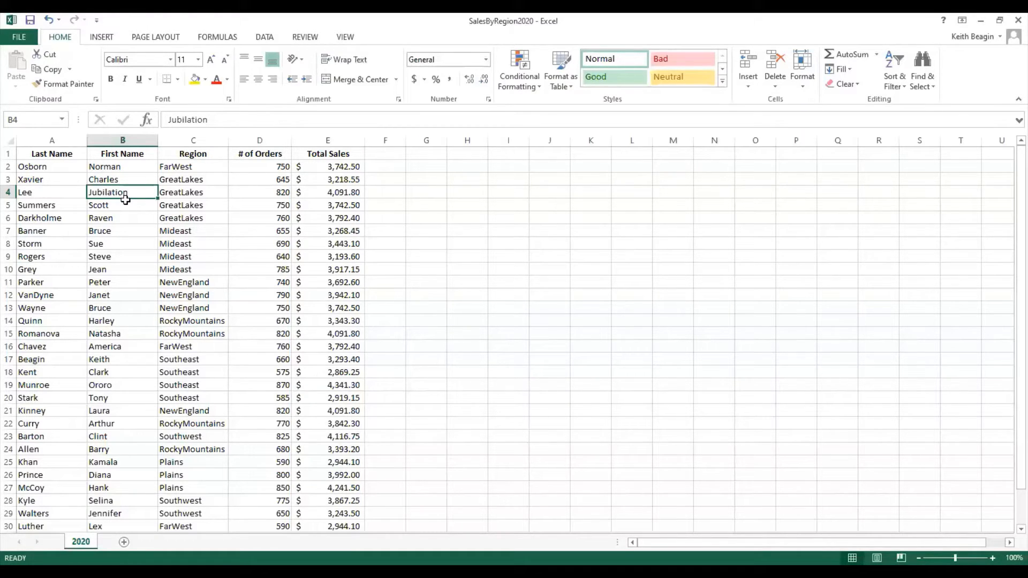
click(64, 164)
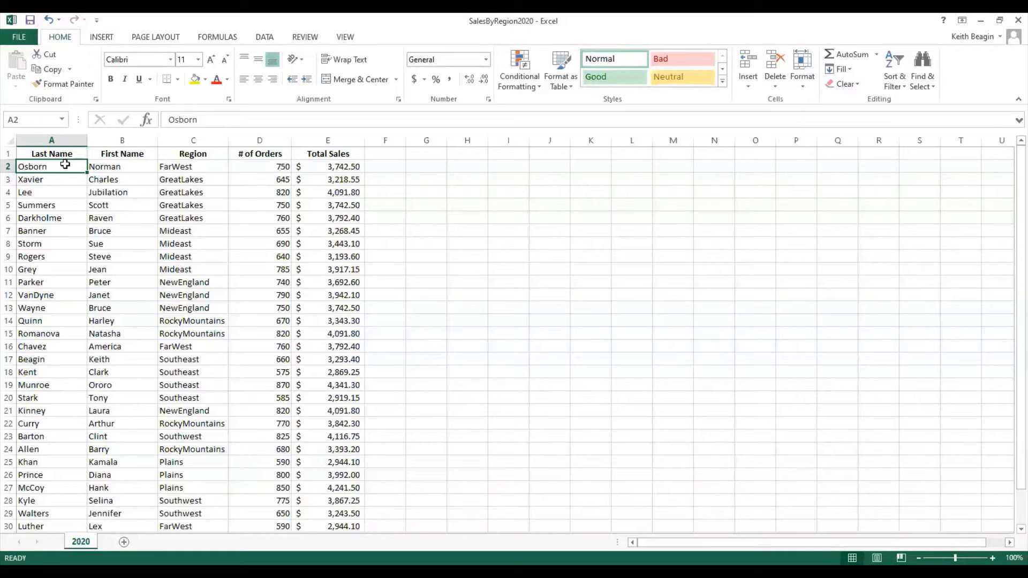
Step: Insert a new sheet column before the Last Name column and enter the heading Name in A1
click(49, 155)
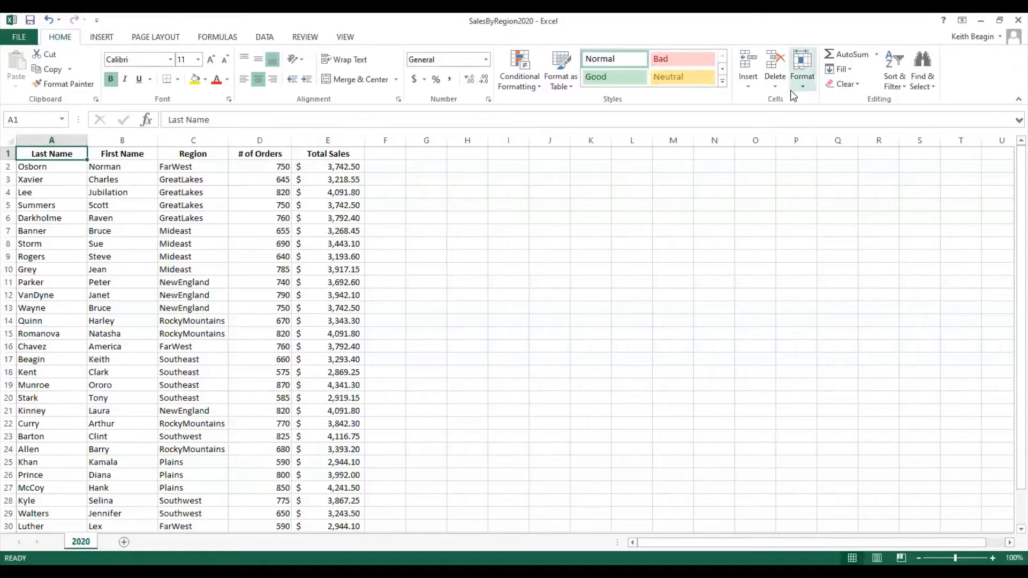
click(746, 88)
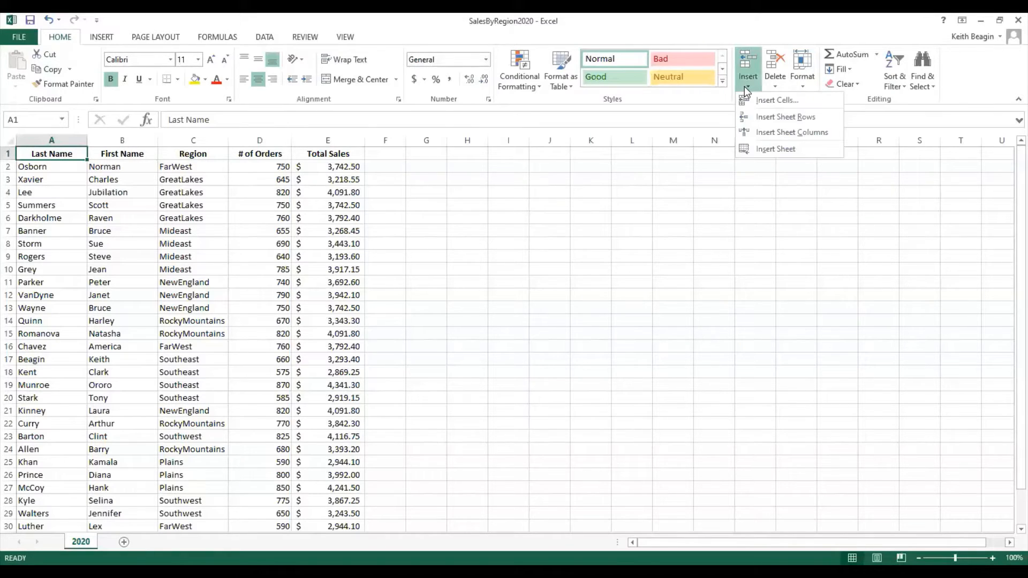
click(773, 134)
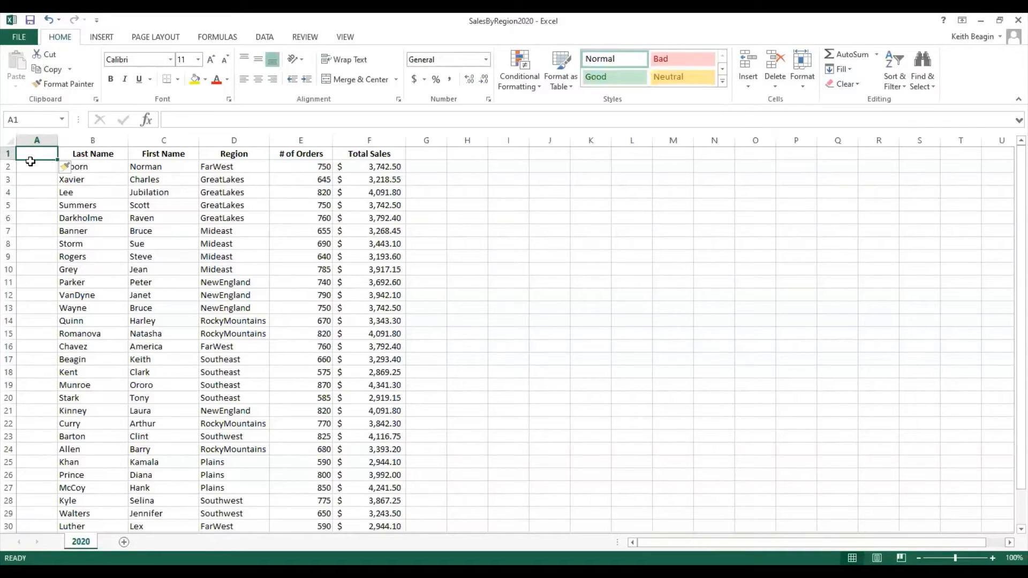
text(Name)
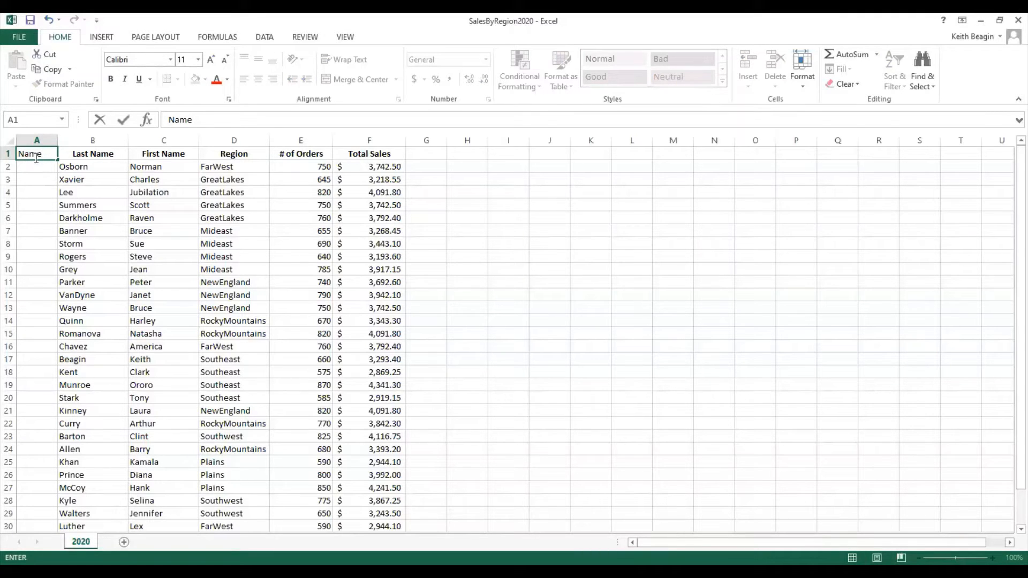
click(39, 166)
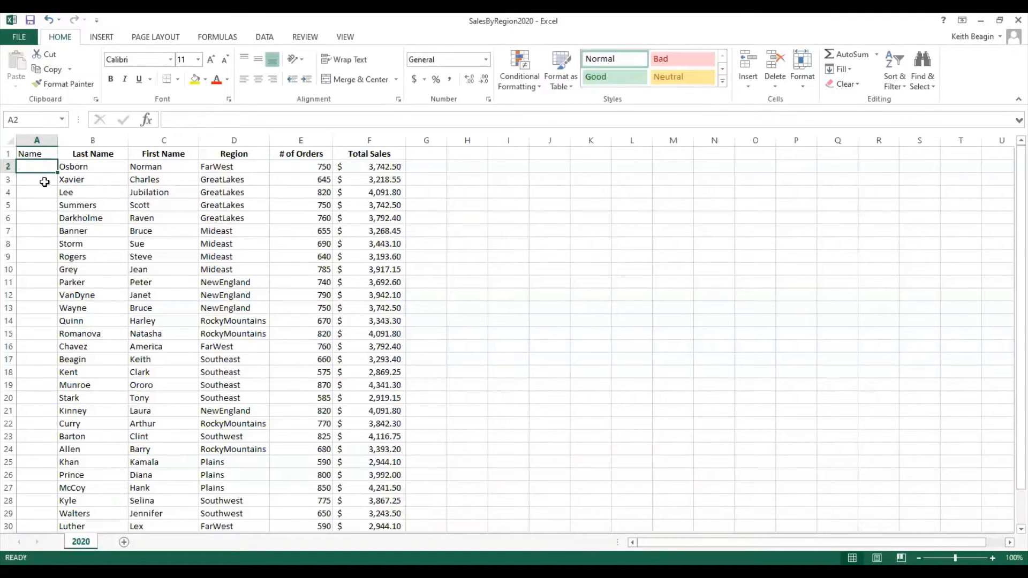
Step: Make the Name heading in A1 bold and centred, and widen column A to fit full names
click(42, 156)
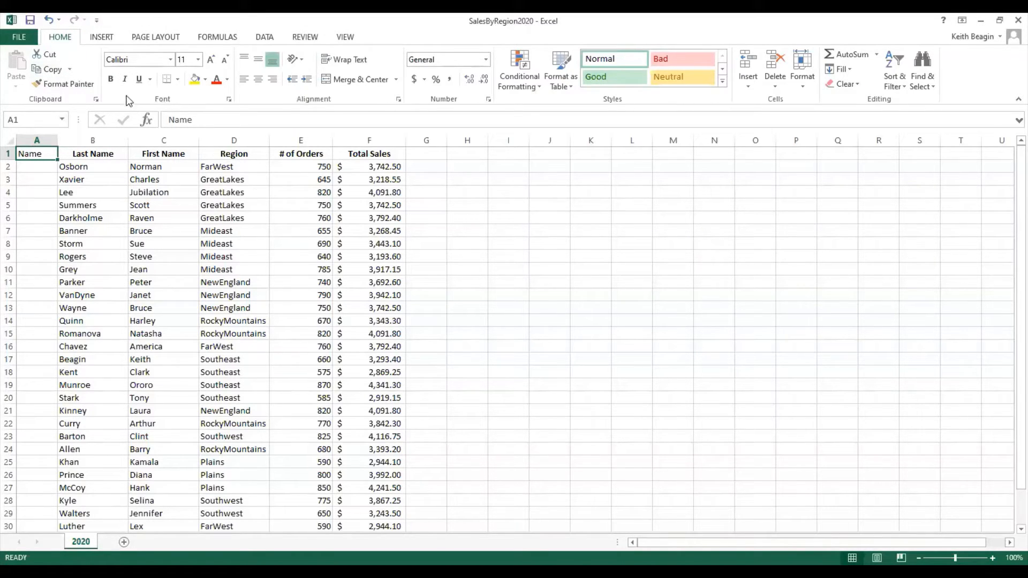
click(111, 80)
click(259, 81)
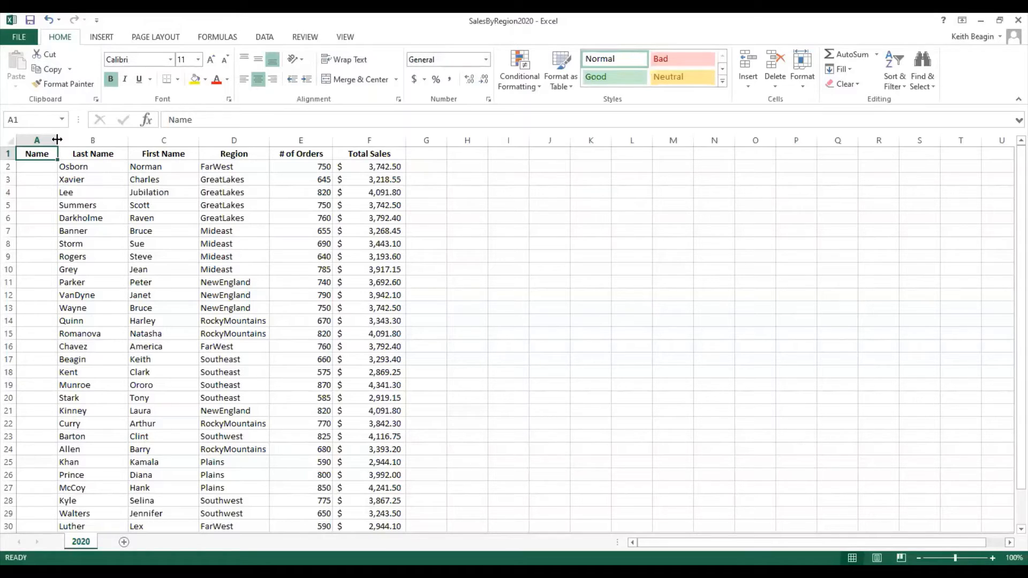
drag(57, 139, 127, 141)
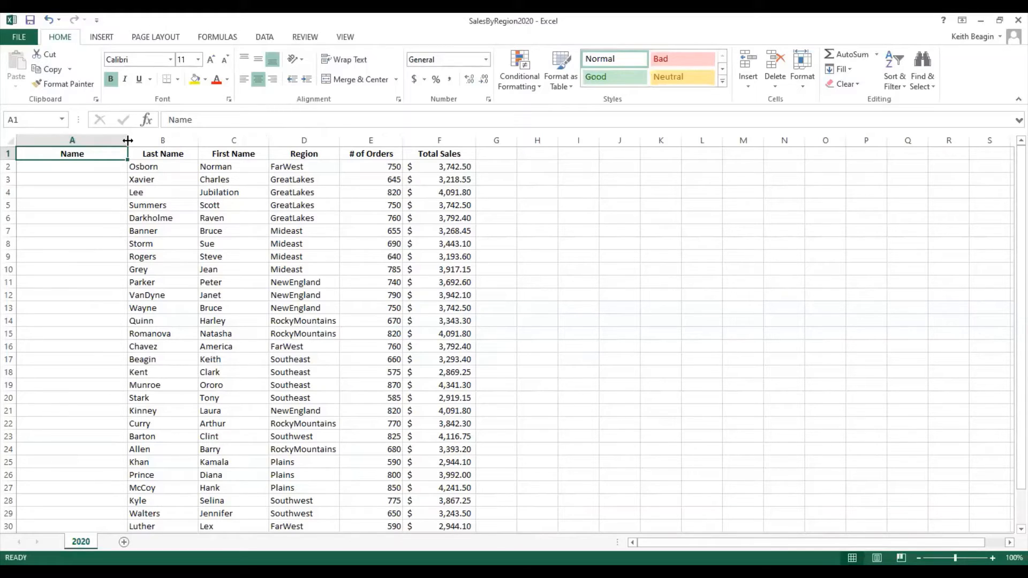
Step: Enter a CONCATENATE function in A2 that joins B2, the separator ", " and C2
click(41, 167)
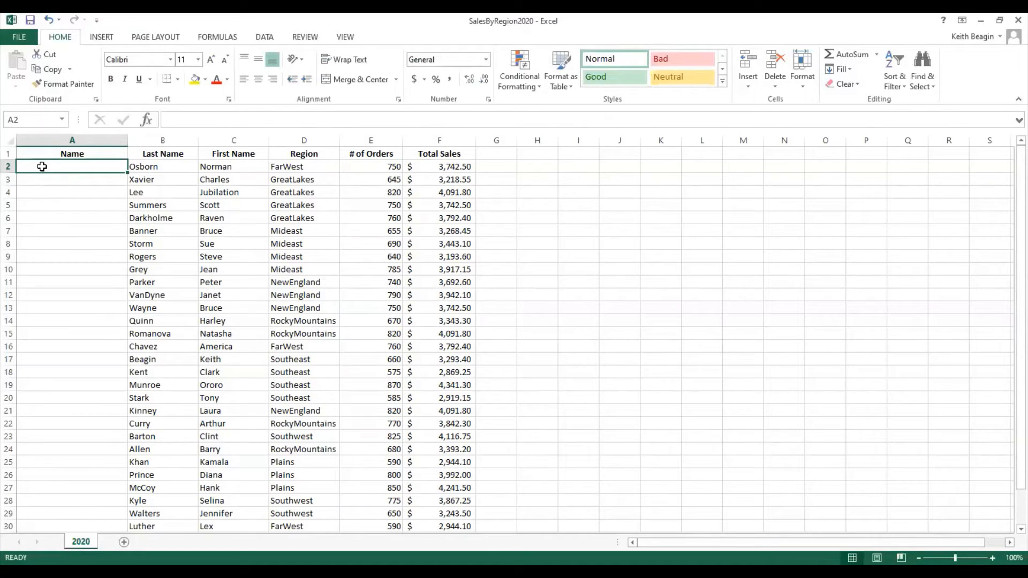
click(234, 37)
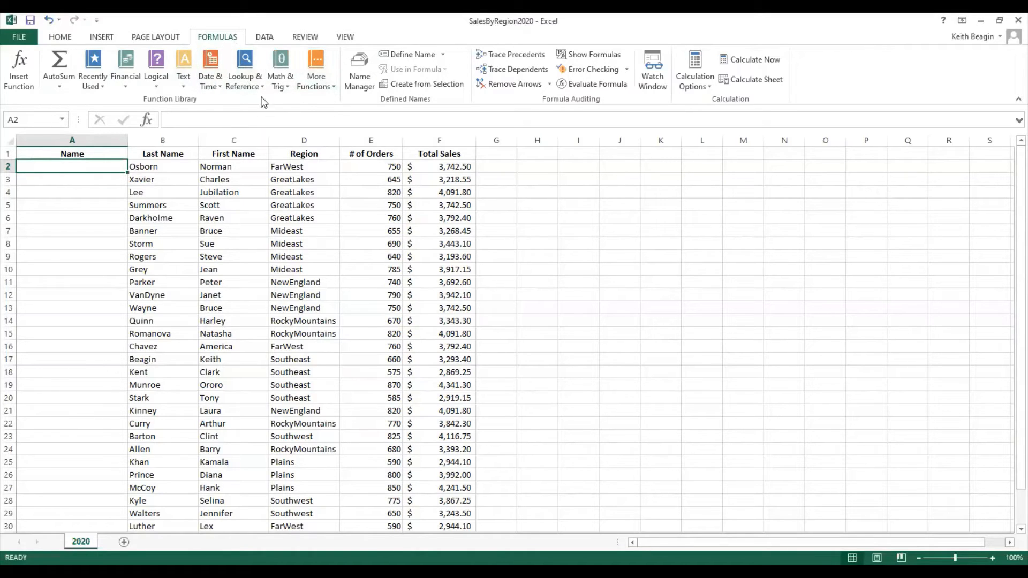
click(184, 80)
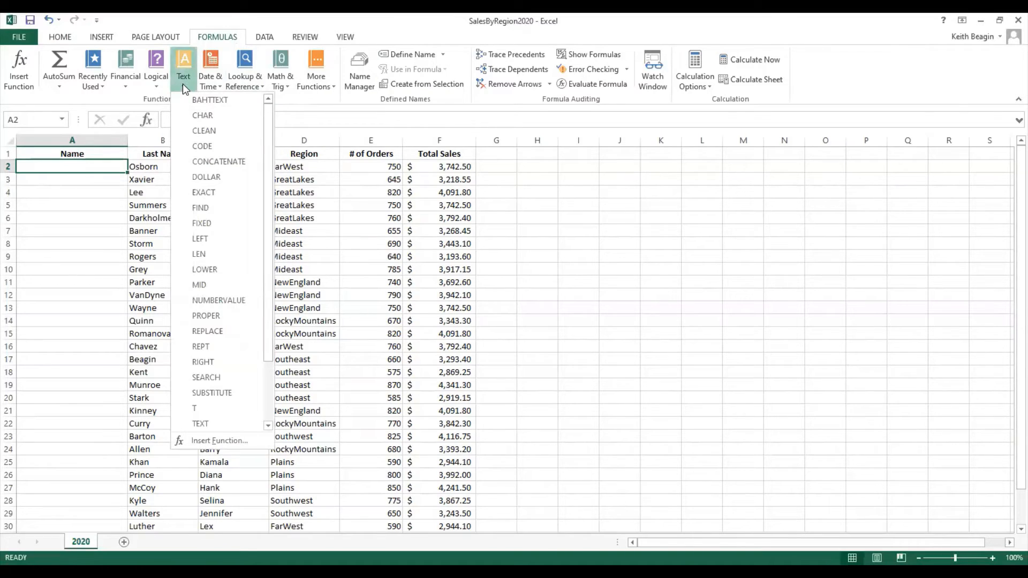
click(246, 162)
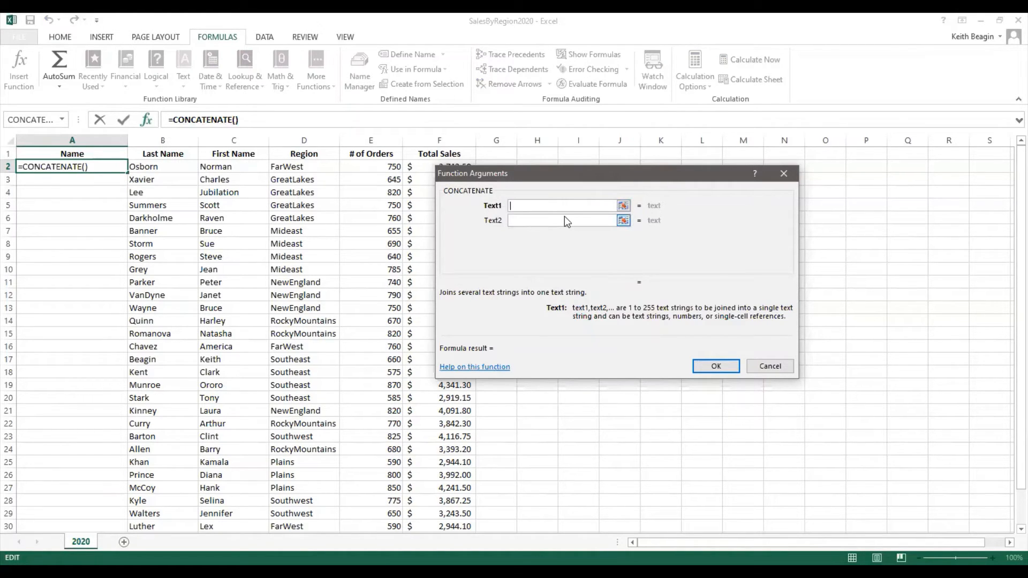
text(b2)
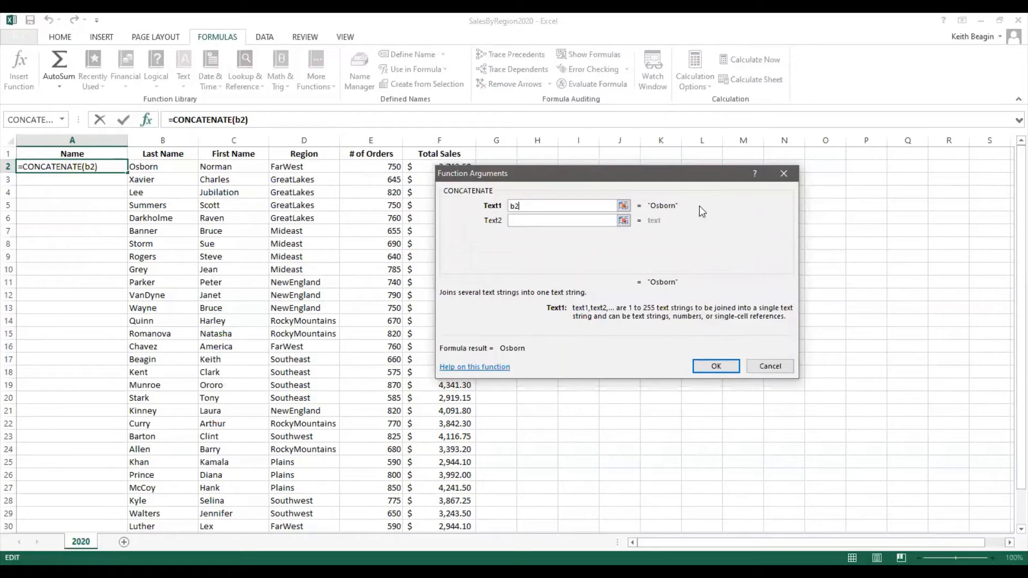
click(549, 223)
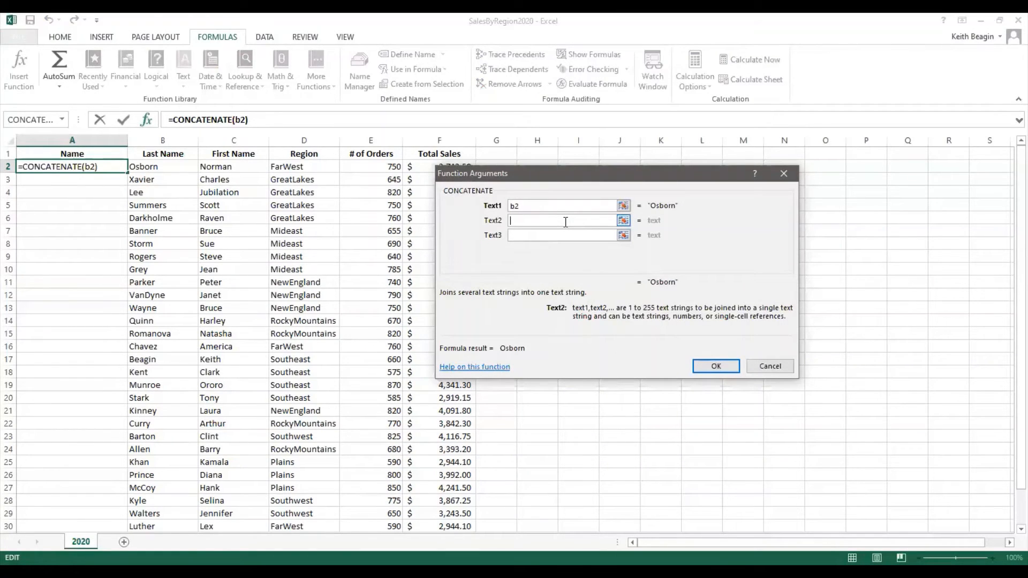
text(")
click(519, 235)
click(519, 235)
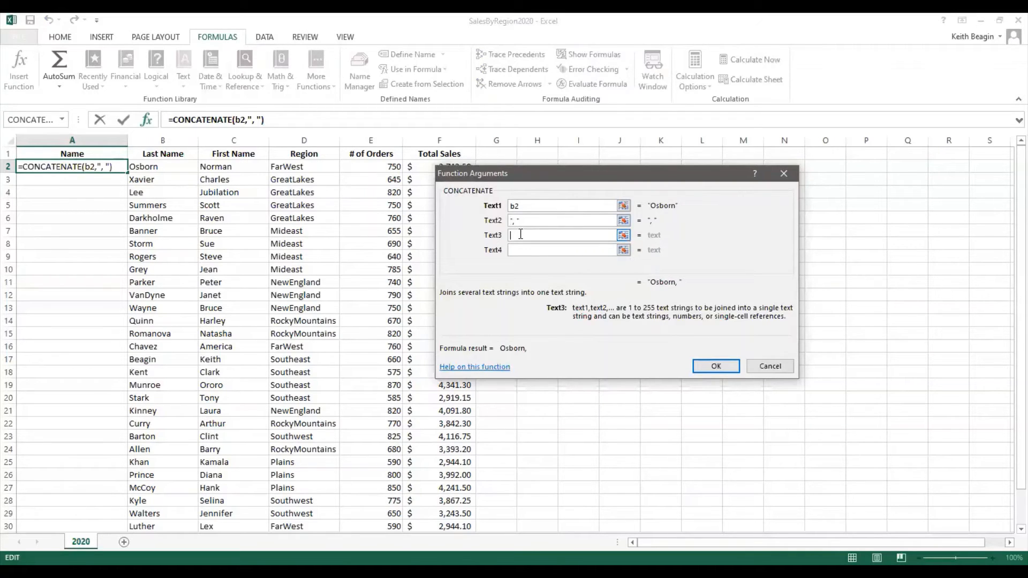
text(c2)
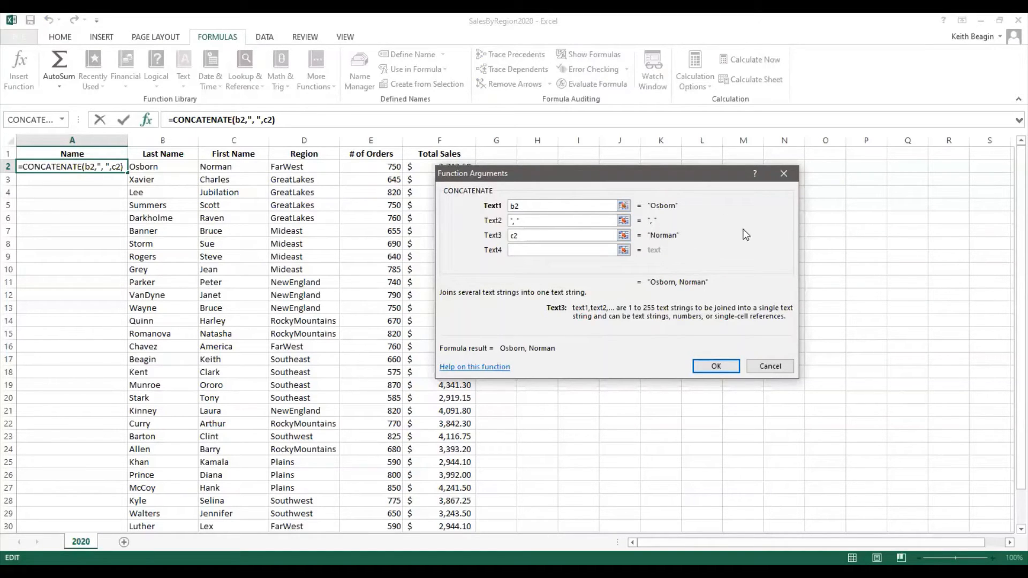
click(727, 370)
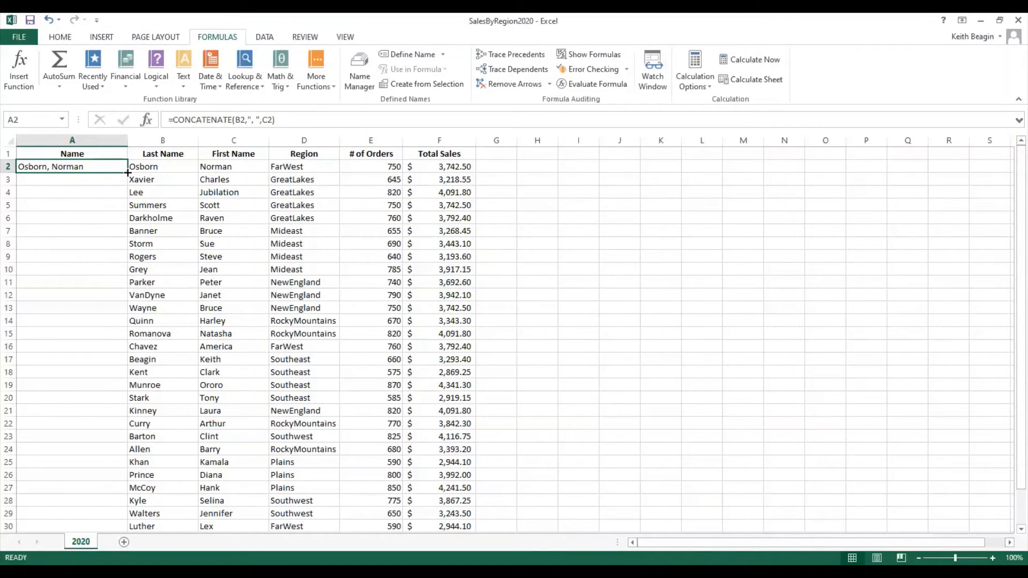
Step: Fill the CONCATENATE formula from A2 down the Name column through row 33
drag(128, 173, 130, 518)
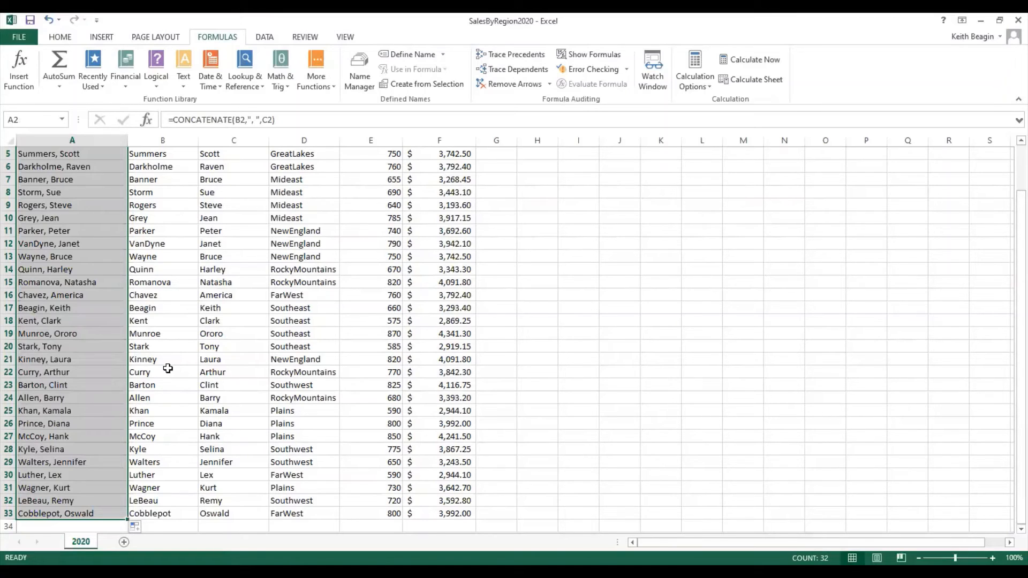
scroll(181, 412, up, 2)
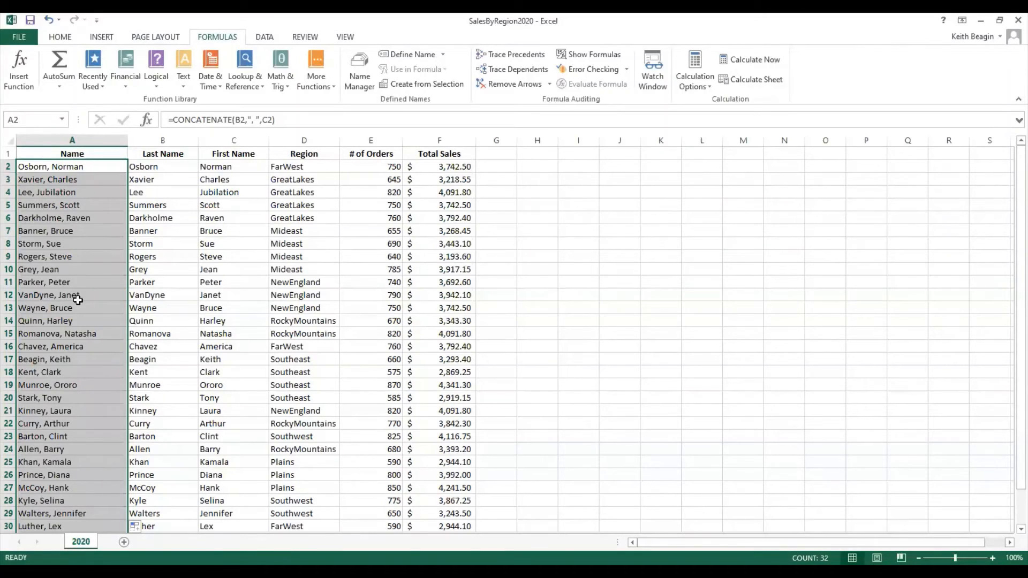
Step: Delete the Last Name and First Name sheet columns, then check the formula in A2
click(166, 137)
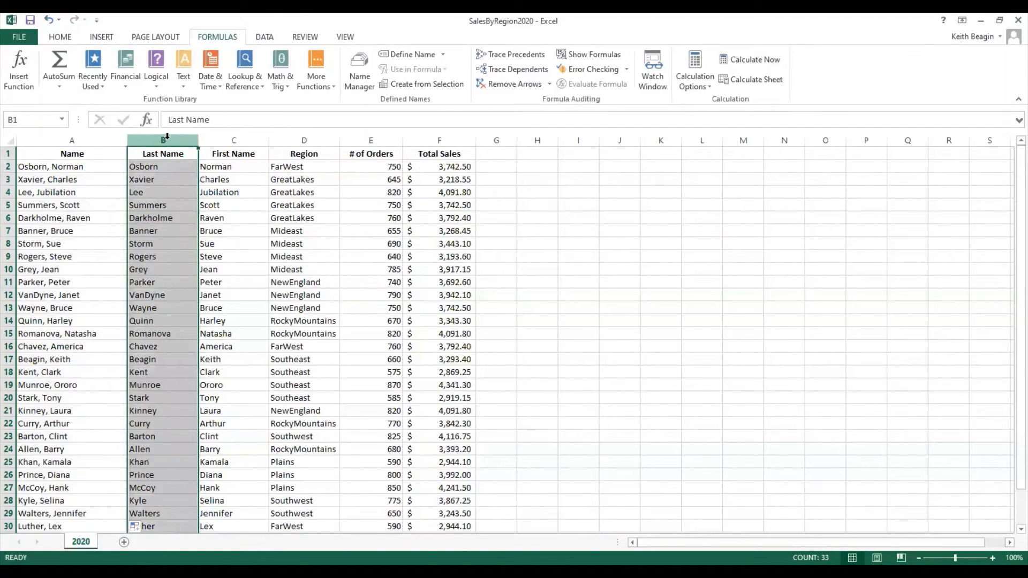
drag(163, 138, 214, 139)
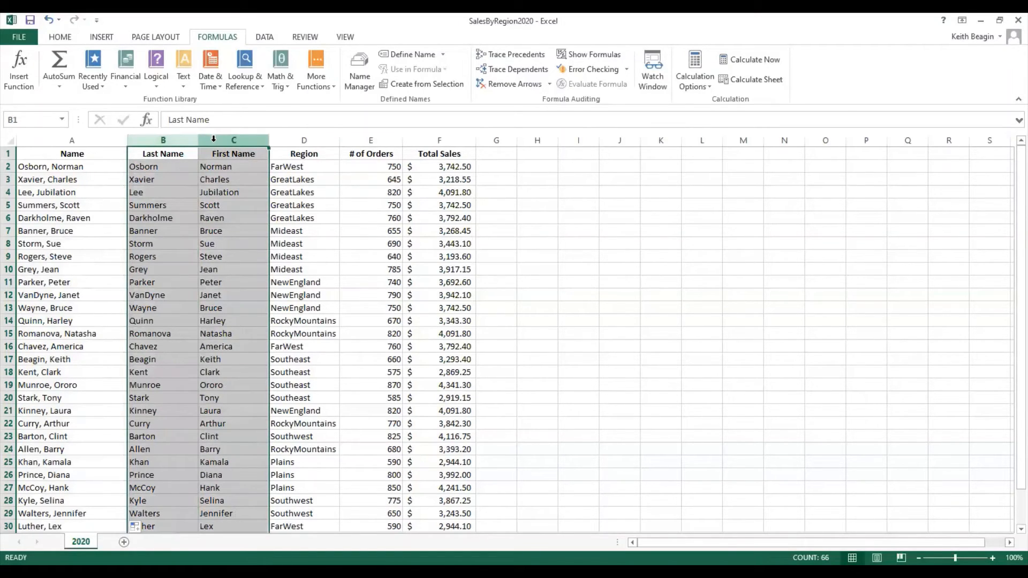
click(62, 40)
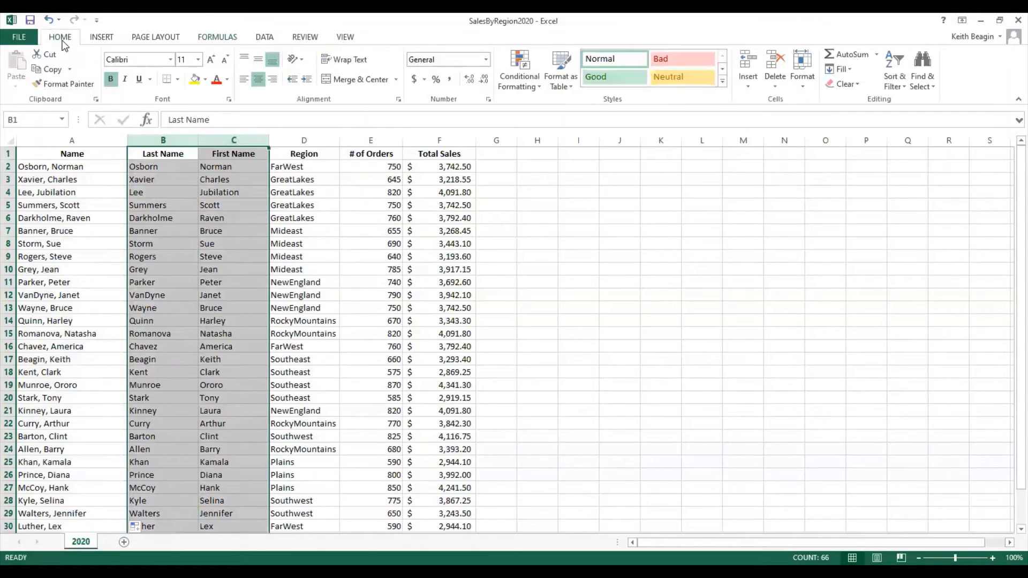
click(779, 89)
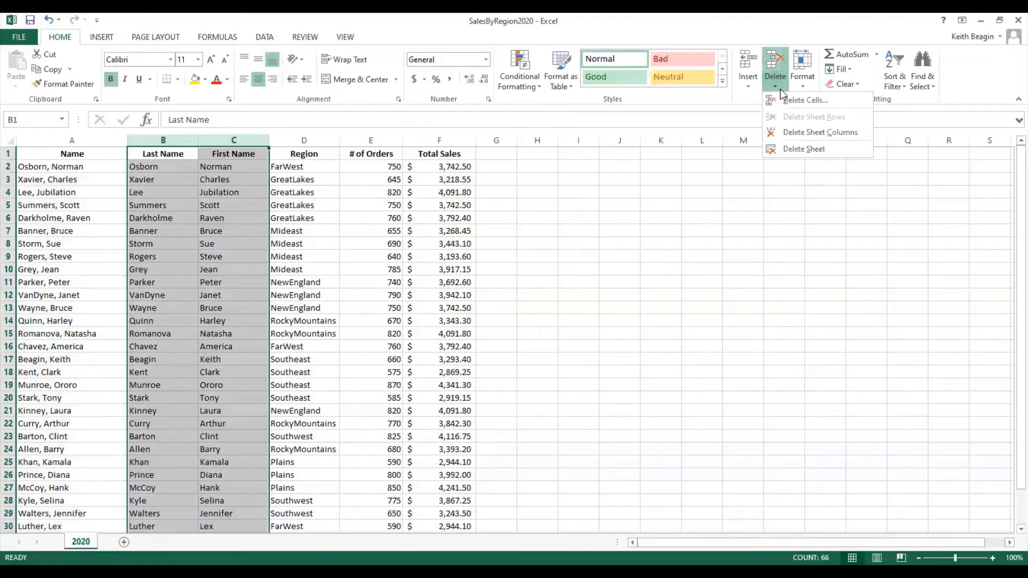
click(834, 131)
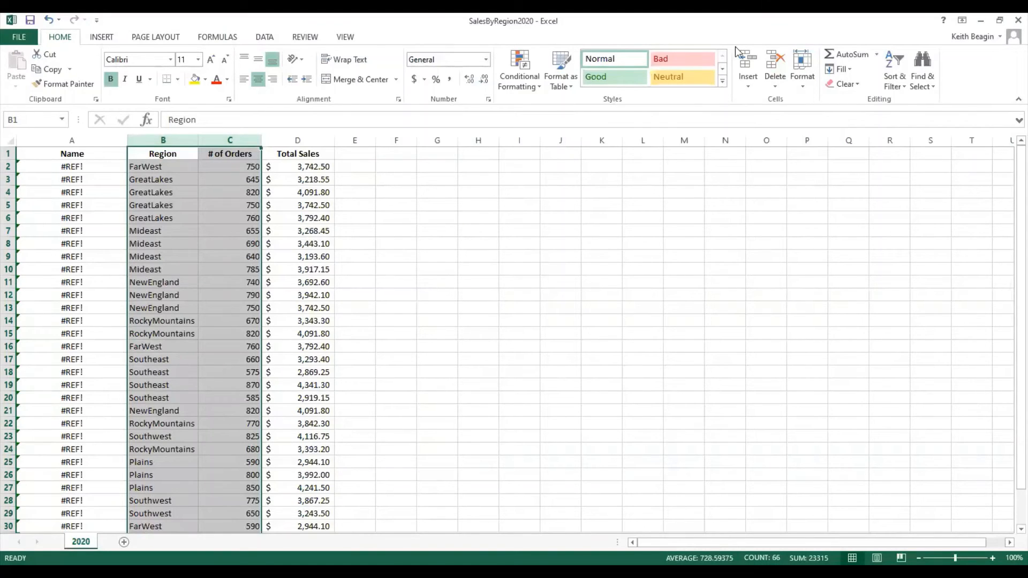
click(91, 167)
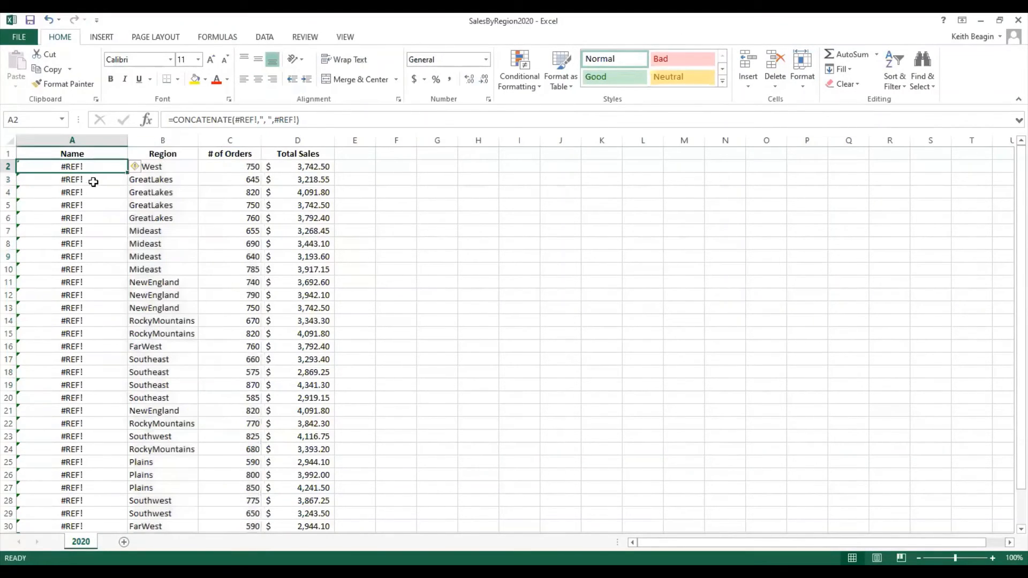
Step: Undo the deletion of the Last Name and First Name columns and check the CONCATENATE formula in A2
click(93, 181)
click(90, 169)
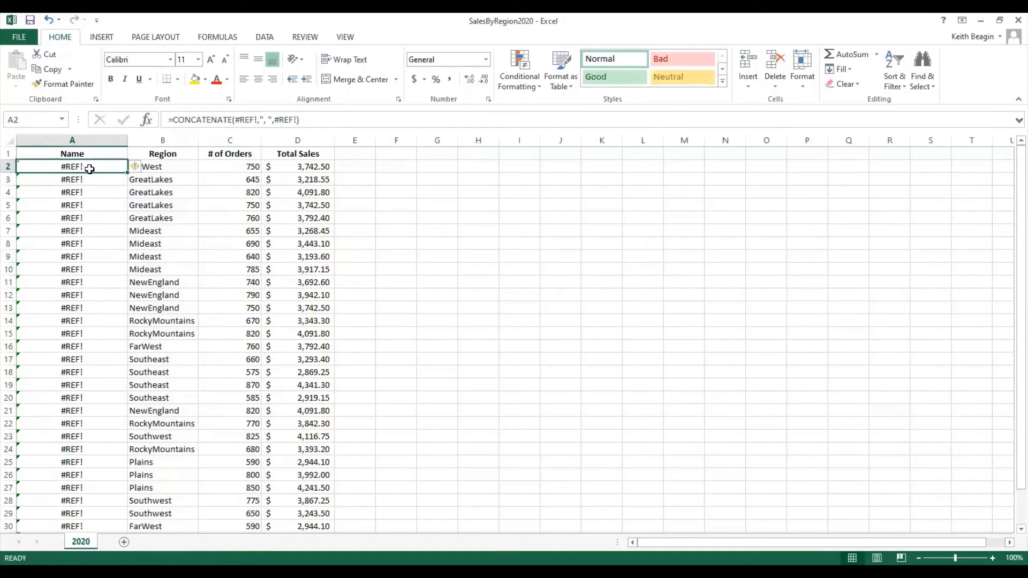
click(49, 22)
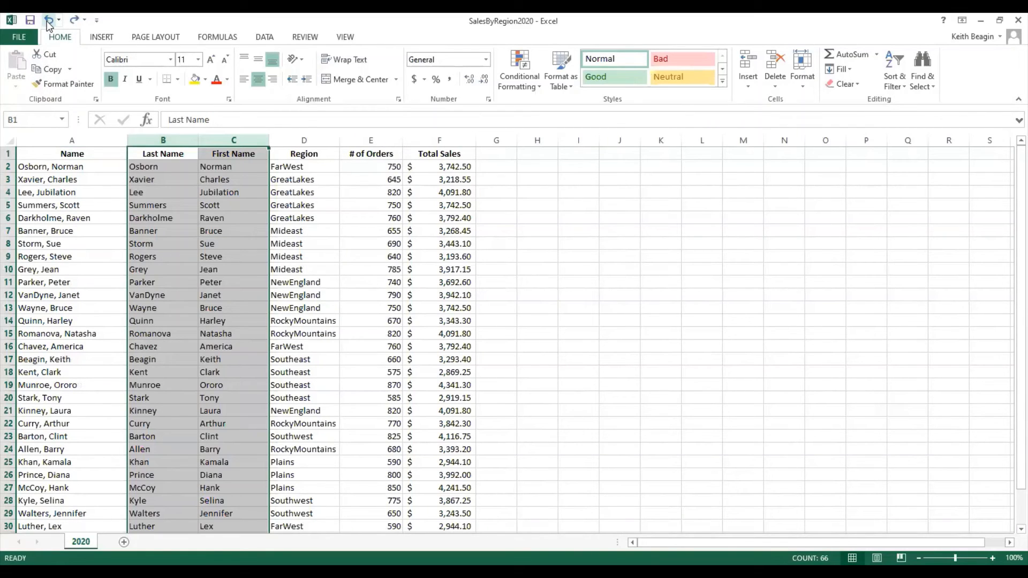
click(46, 166)
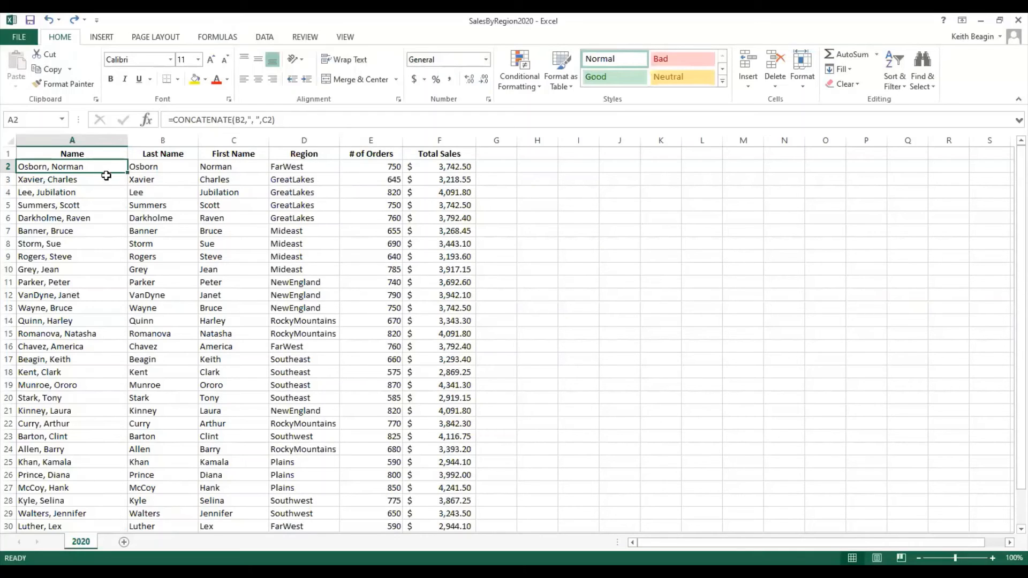
Step: Copy the Name formulas in A2:A33 and paste them back over the same cells as values only, then check A2
drag(100, 166, 96, 505)
scroll(87, 412, up, 2)
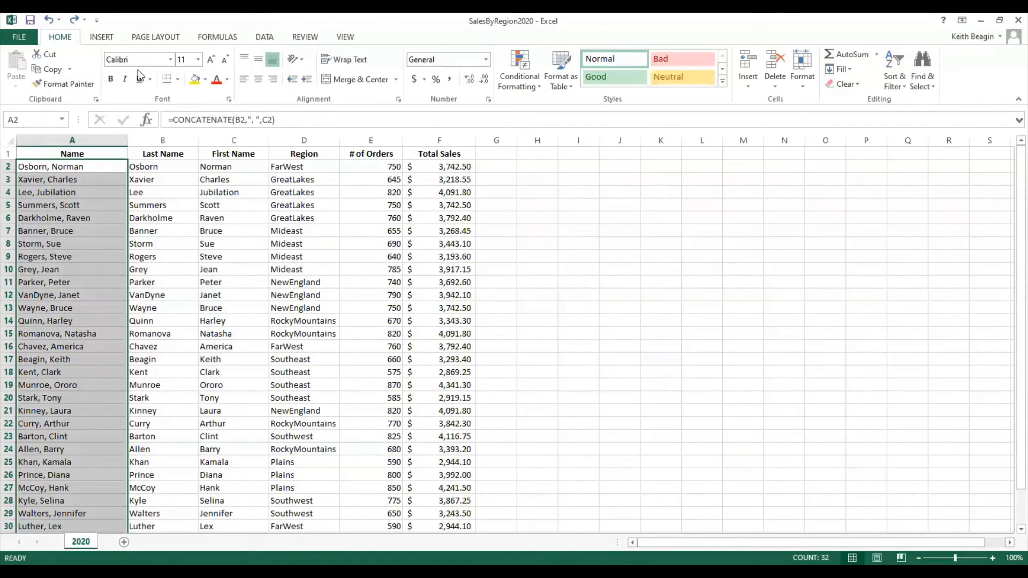
click(49, 71)
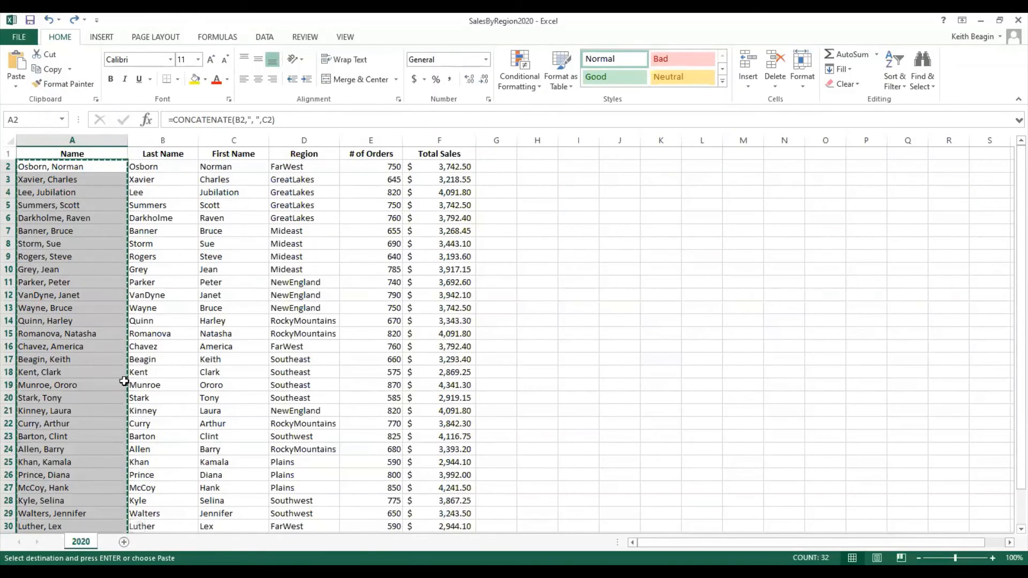
scroll(110, 386, down, 1)
scroll(109, 386, up, 1)
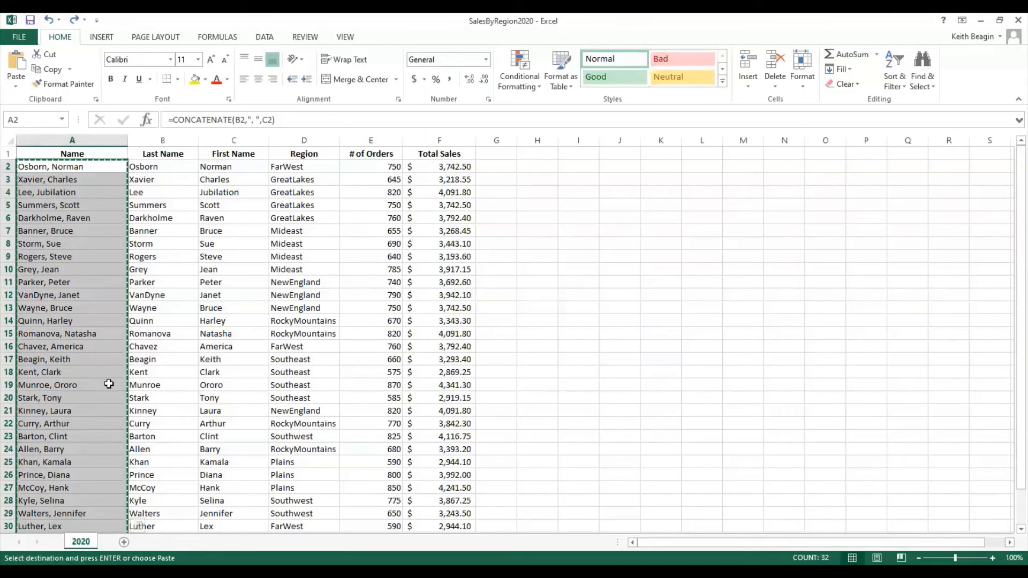
click(17, 89)
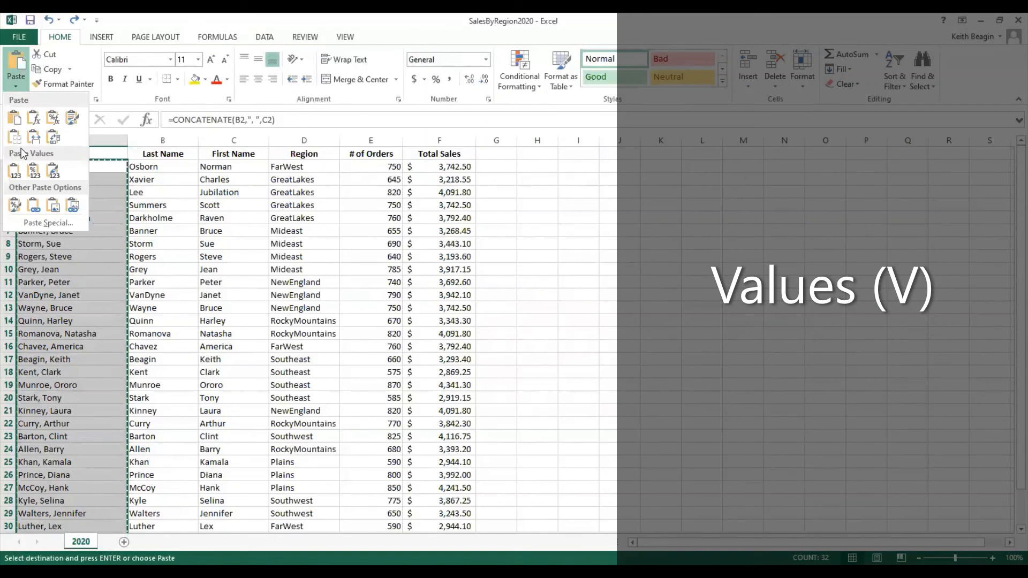
click(15, 175)
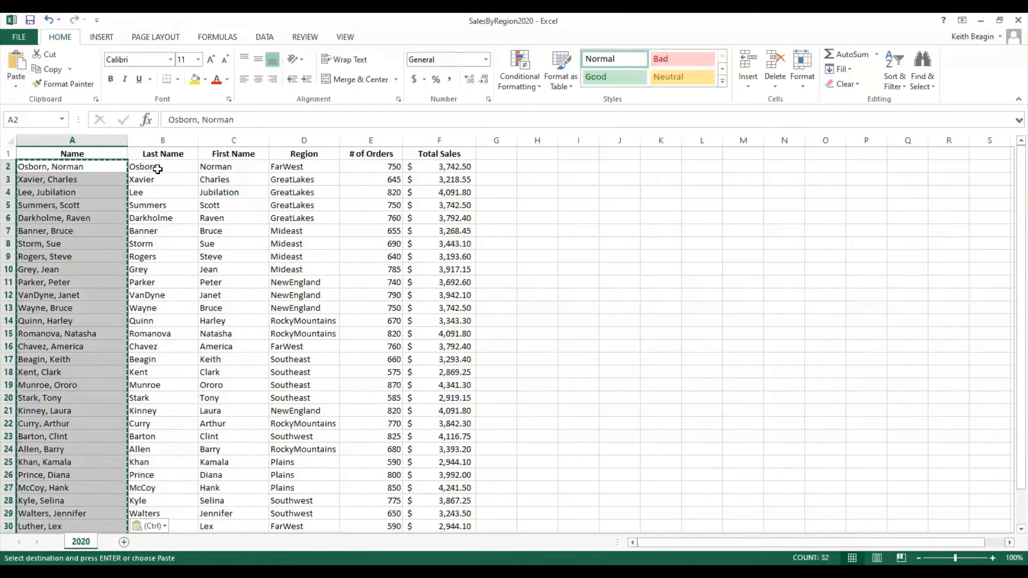
double_click(158, 169)
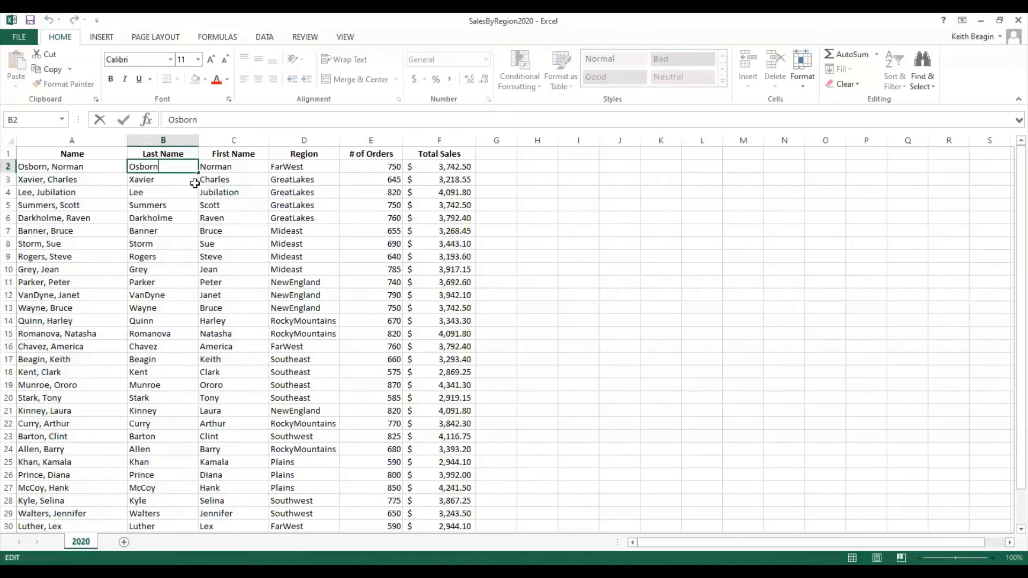
click(94, 169)
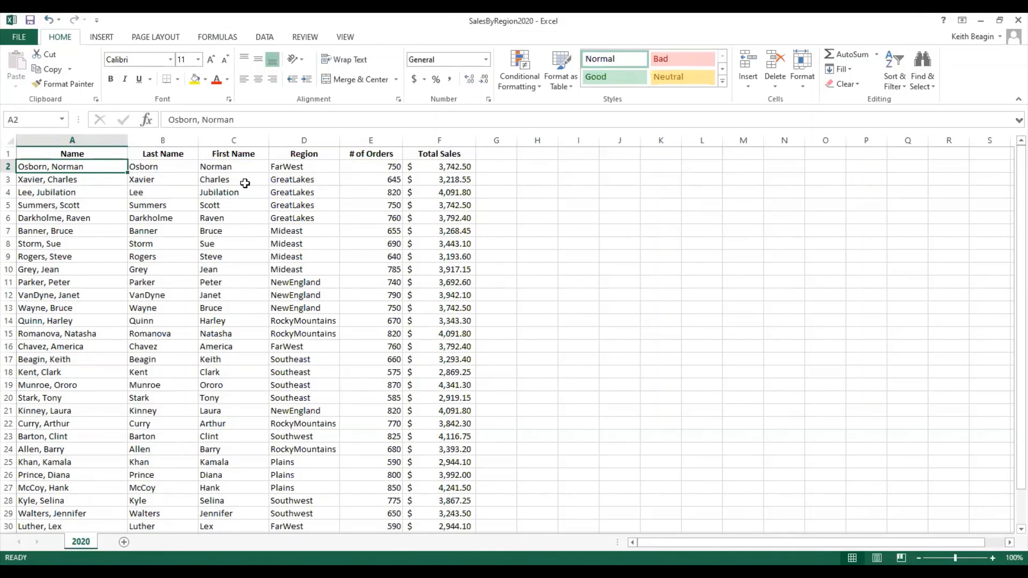
Step: Delete sheet columns B and C, Last Name and First Name, and check the cells at the start of the Name column
click(182, 137)
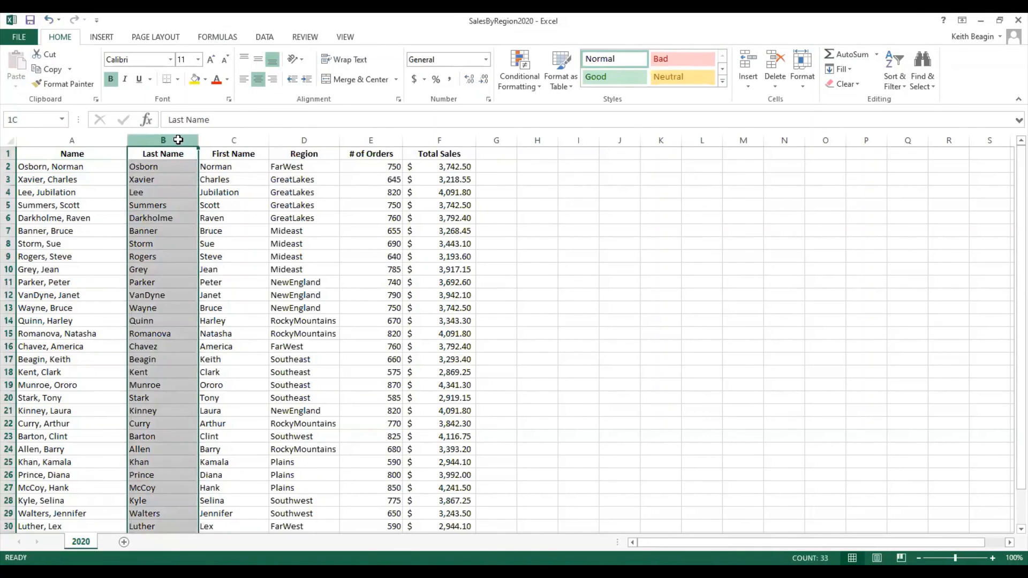
drag(178, 140, 219, 136)
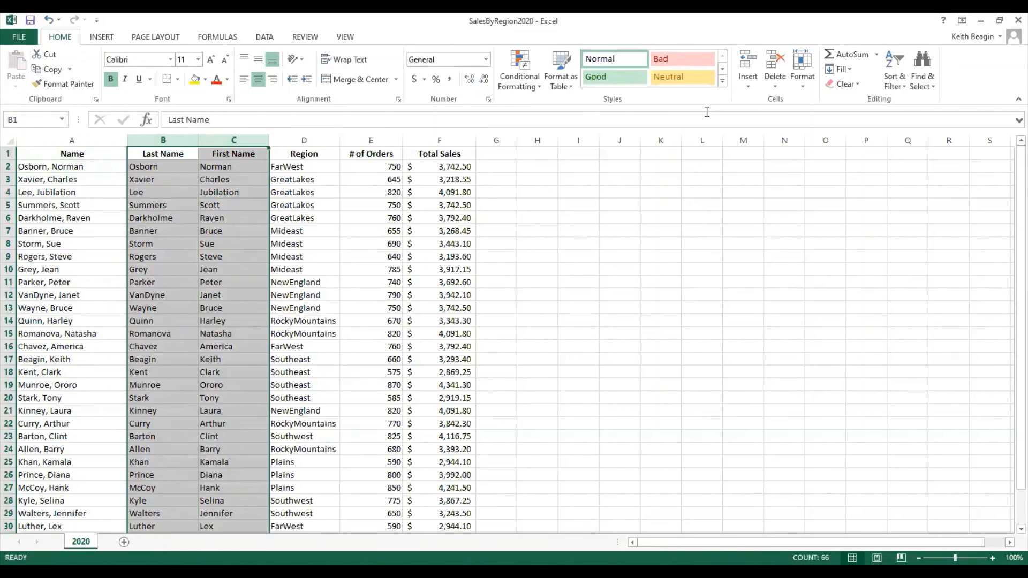
click(780, 88)
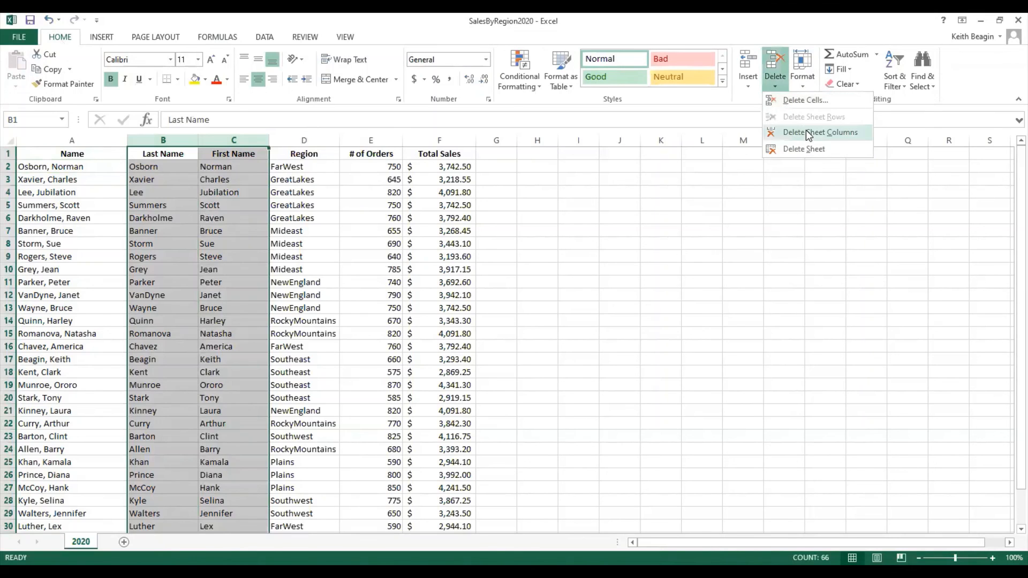
click(806, 130)
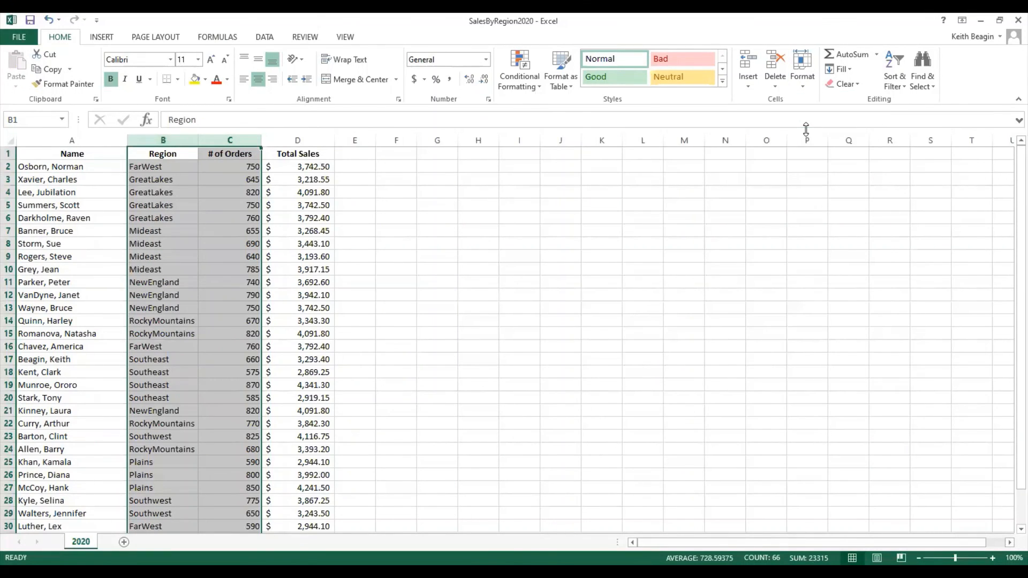
click(61, 167)
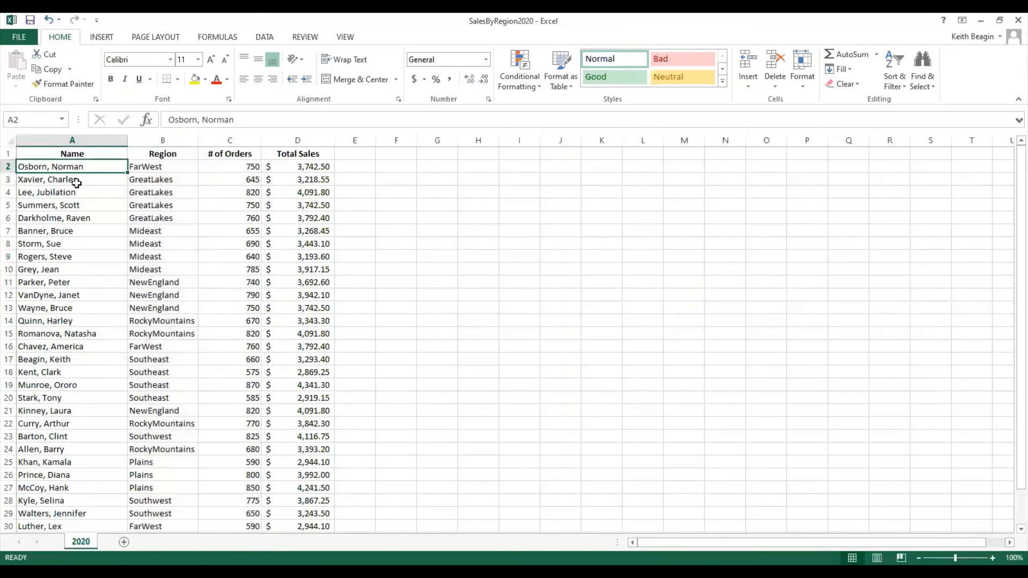
click(78, 182)
click(87, 168)
click(93, 156)
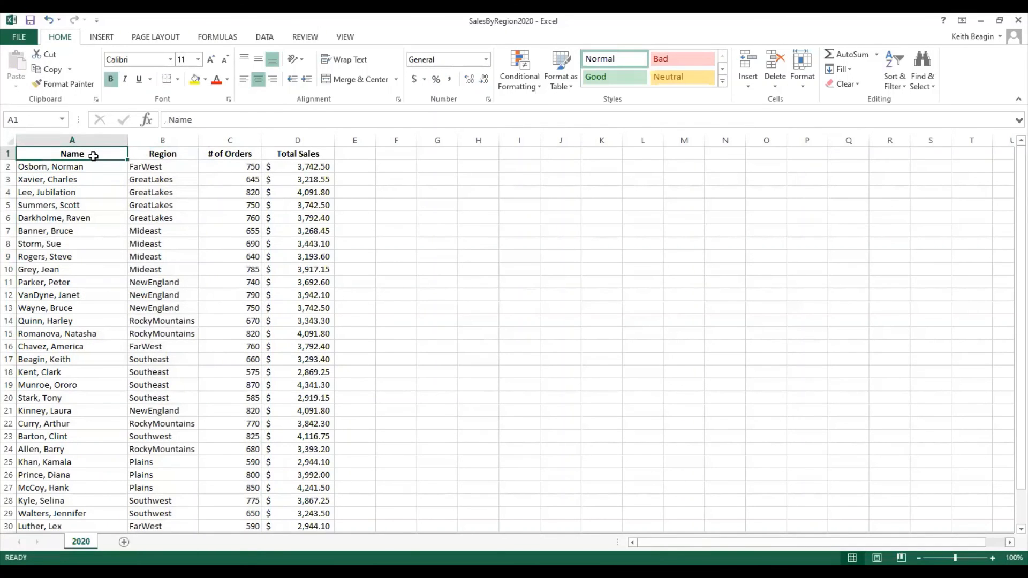